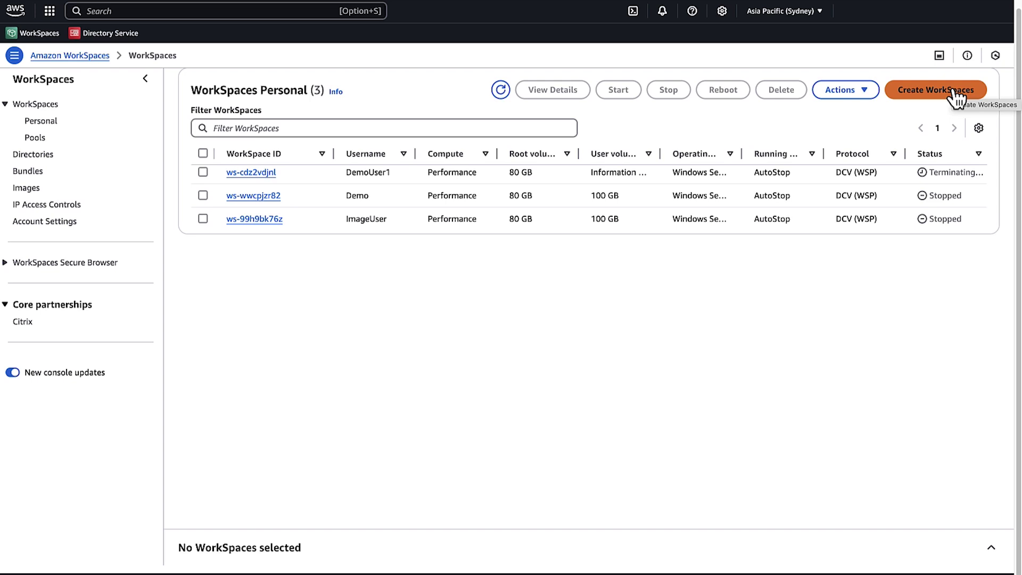
- Start a manual WorkSpace setup and select the Performance Windows 10 bundle
click(956, 96)
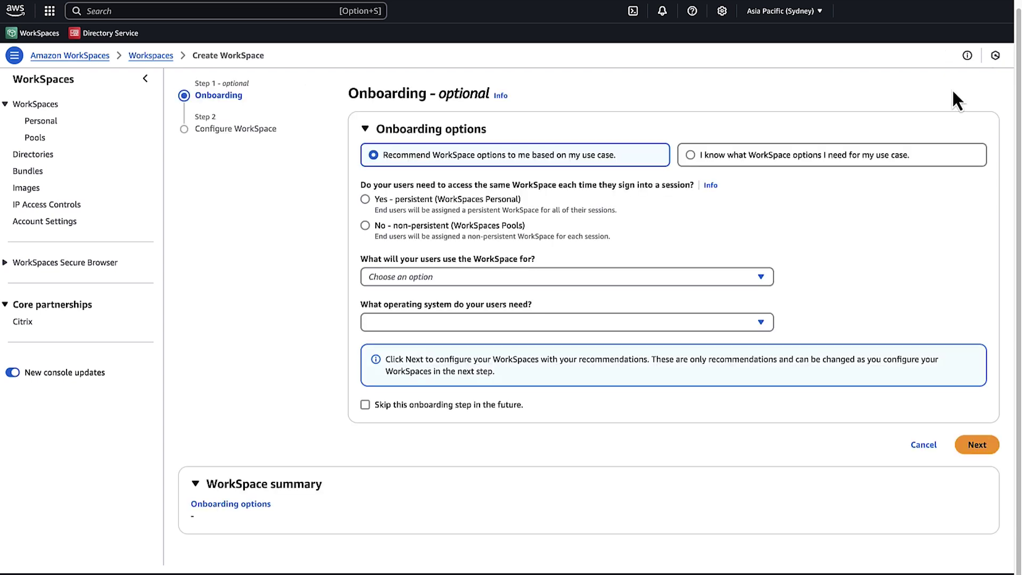
click(740, 154)
click(968, 229)
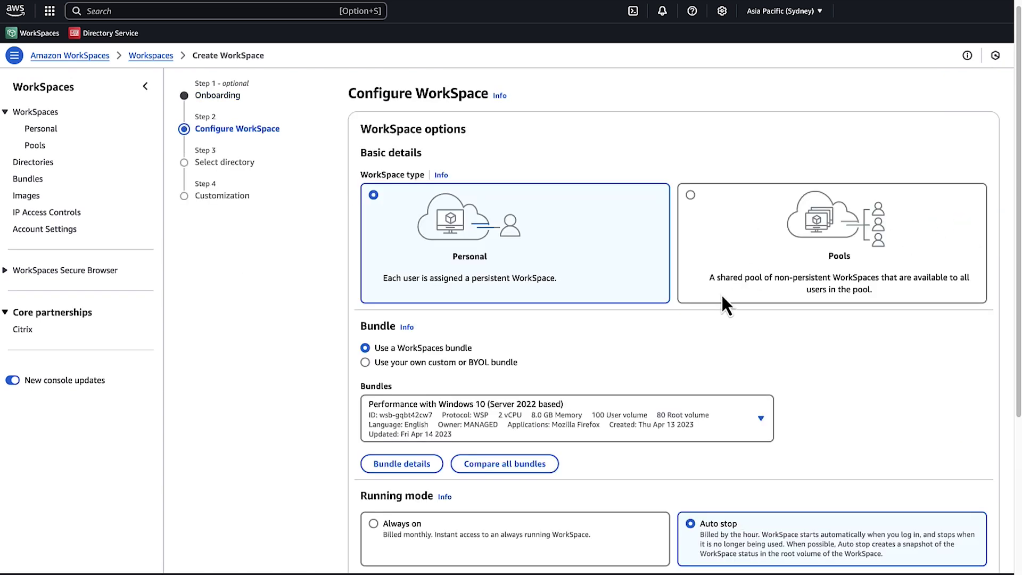
scroll(602, 388, down, 5)
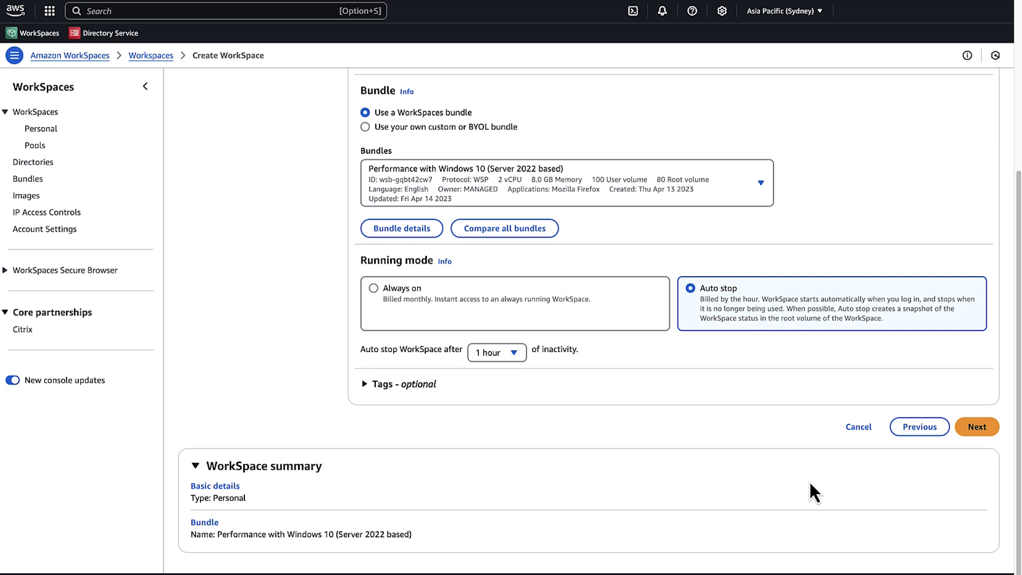
click(978, 427)
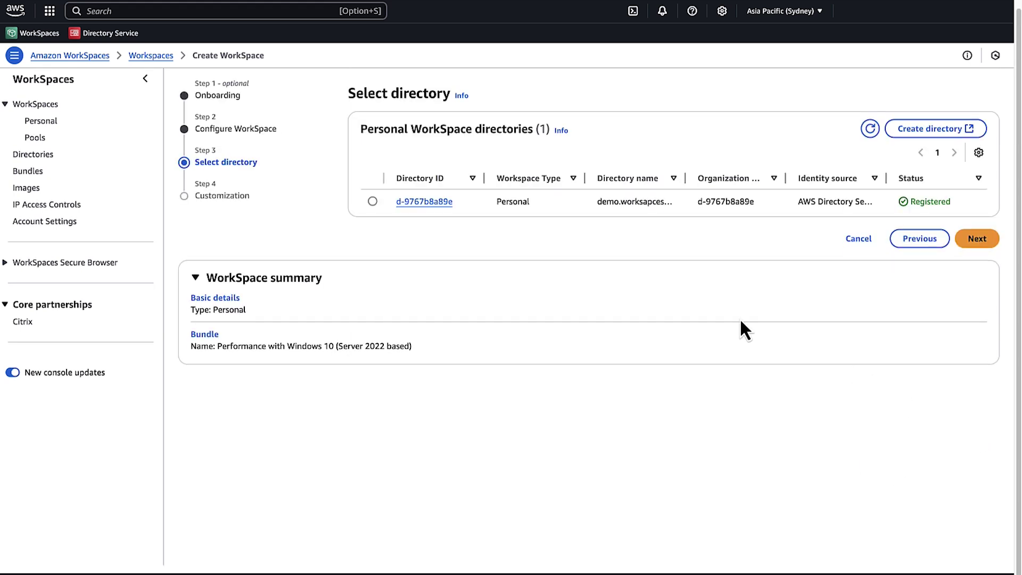
- Assign the WorkSpace to the registered directory and one of its users
click(373, 201)
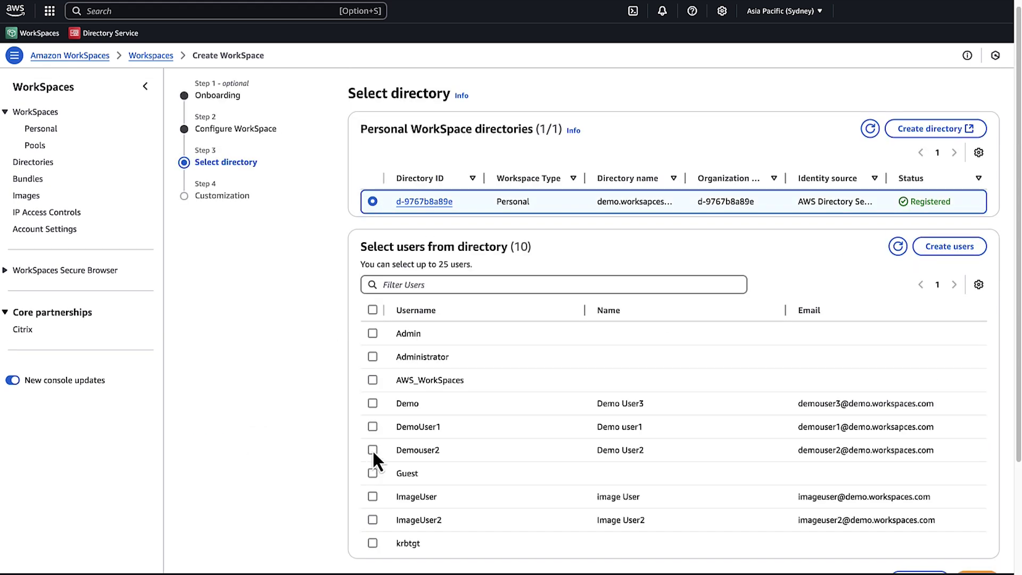
click(372, 450)
scroll(984, 382, down, 3)
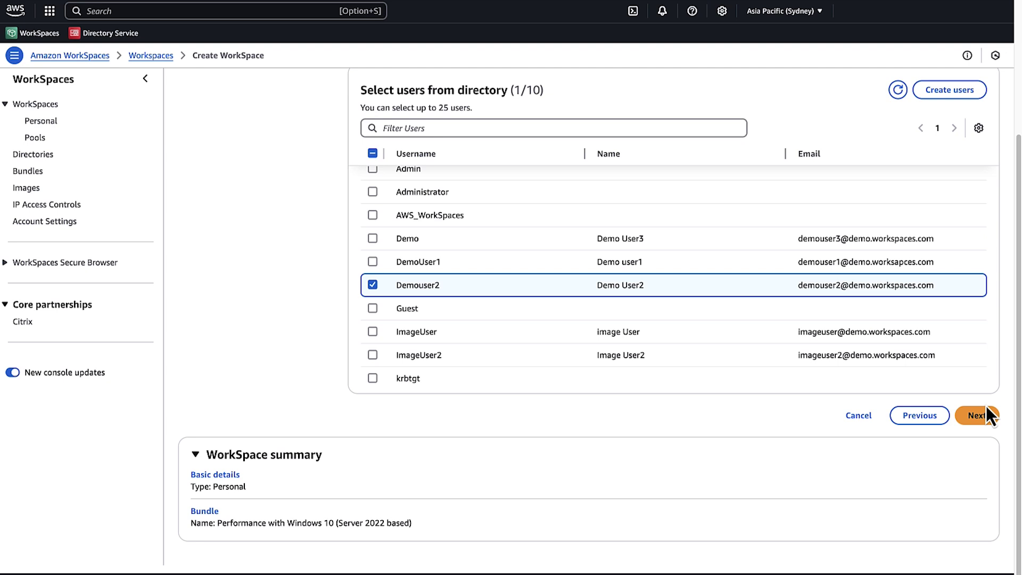
click(978, 415)
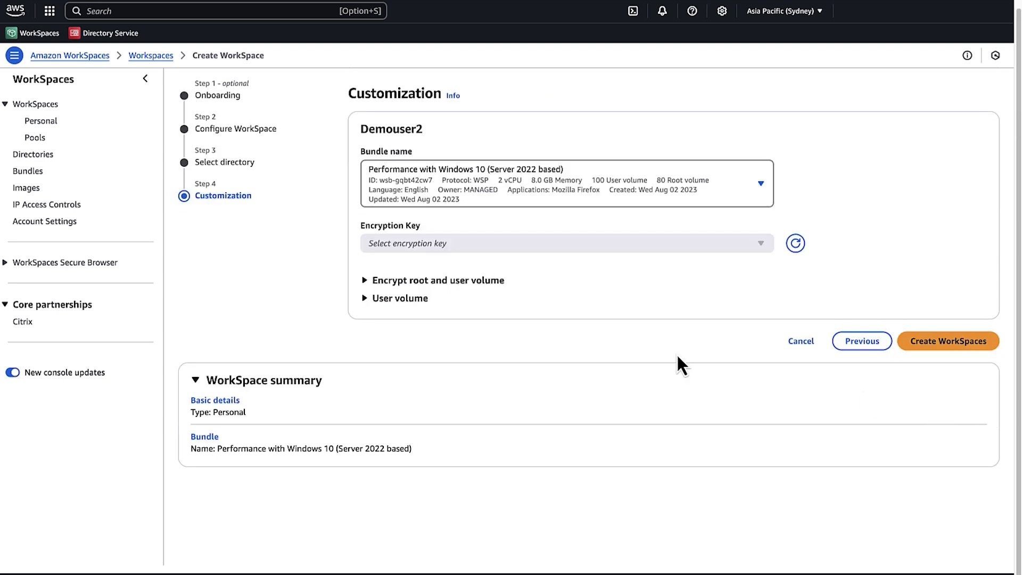
- Review the volume encryption and size options, then create the WorkSpace
click(366, 280)
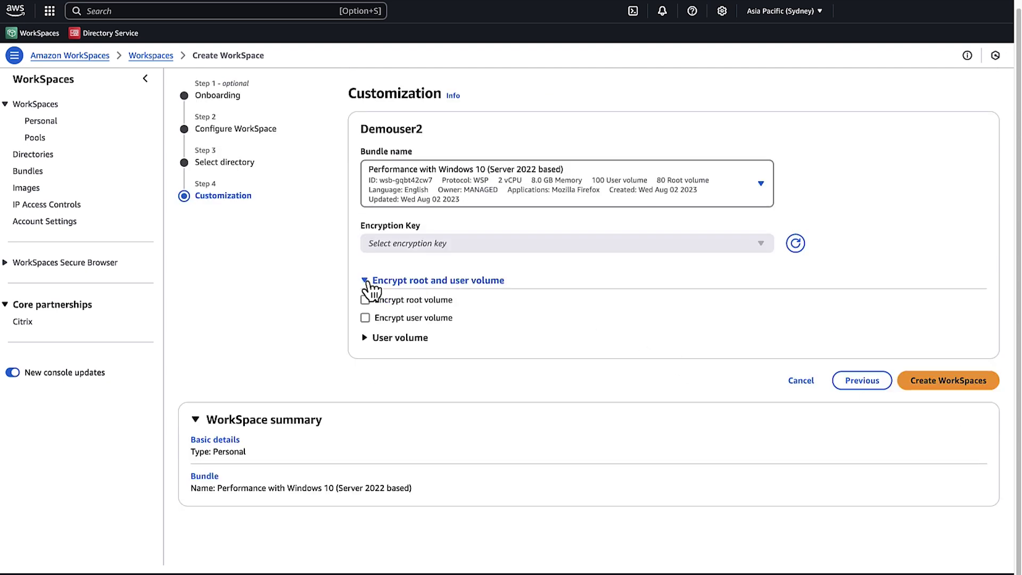
click(366, 338)
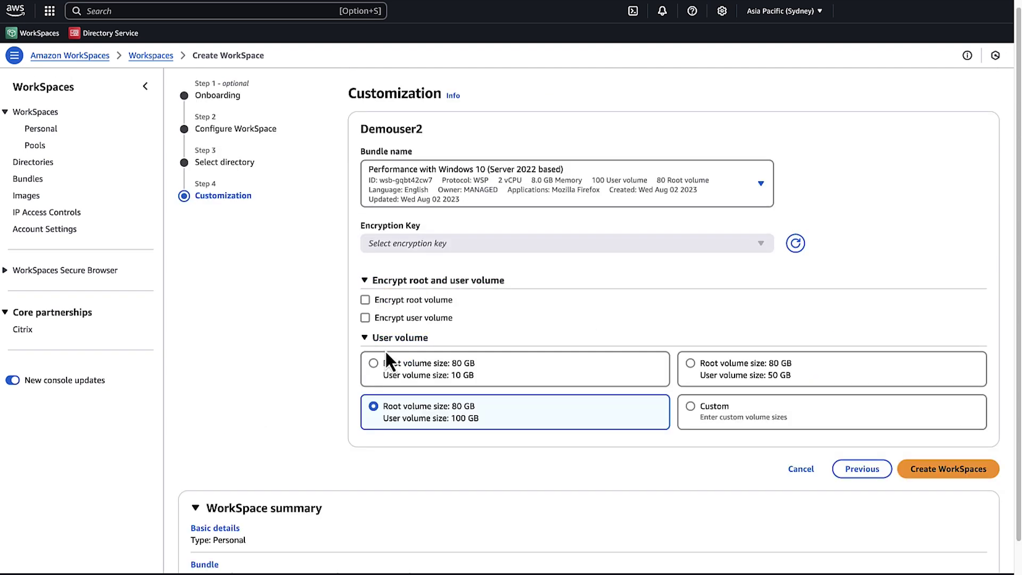
click(958, 473)
double_click(353, 196)
key(ctrl+c)
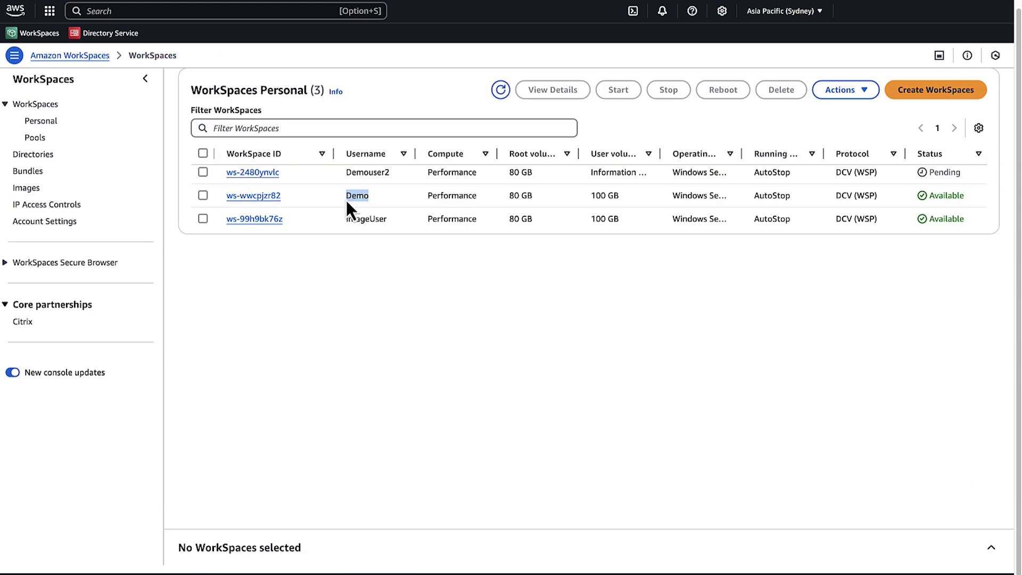
- Filter the WorkSpaces list to the image WorkSpace and copy its registration code
click(326, 127)
key(ctrl+v)
key(Return)
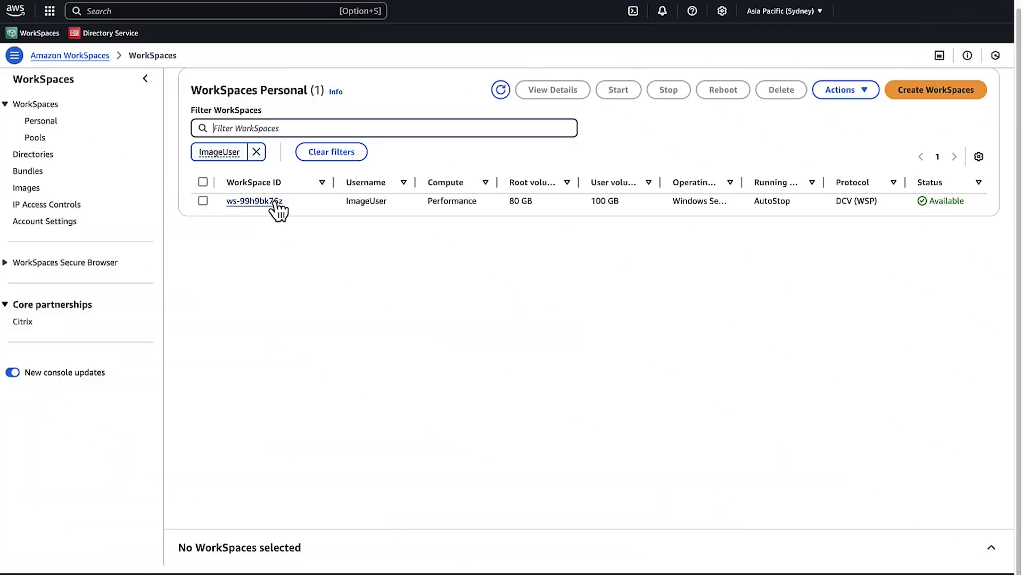
click(274, 201)
drag(251, 292, 196, 291)
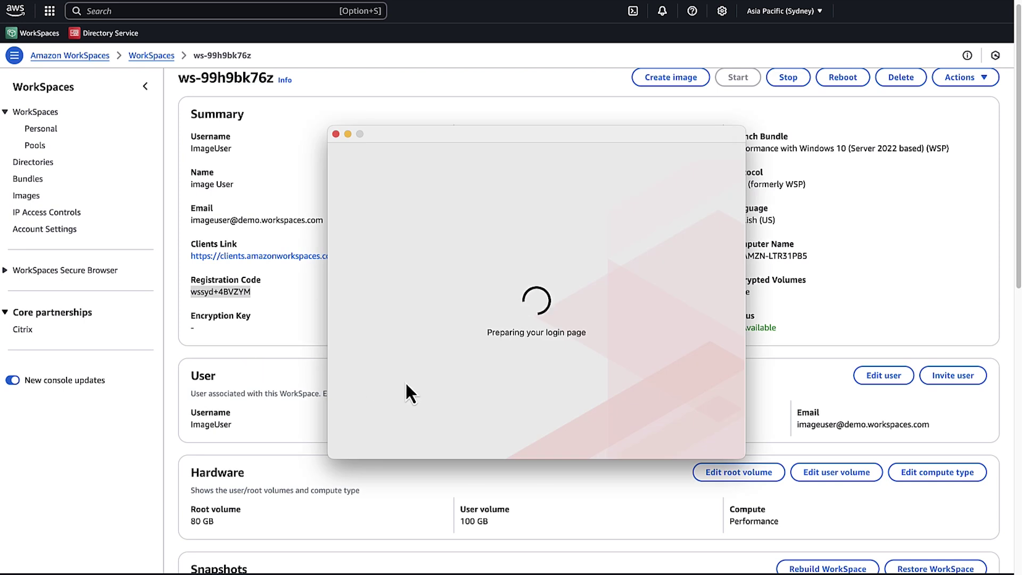
- Register the code in the WorkSpaces client and sign in with the WorkSpace user's username and password
click(410, 433)
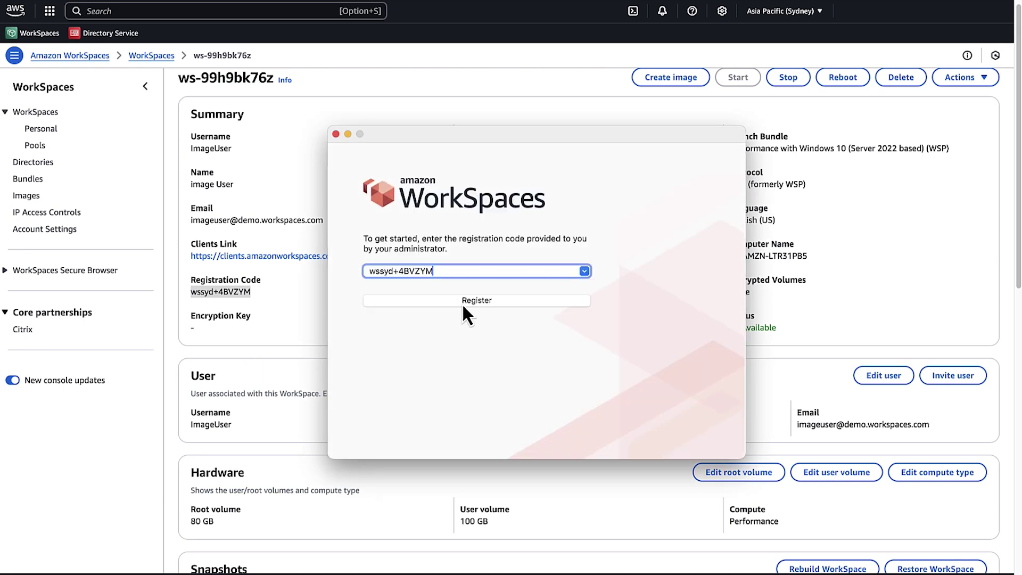
click(462, 303)
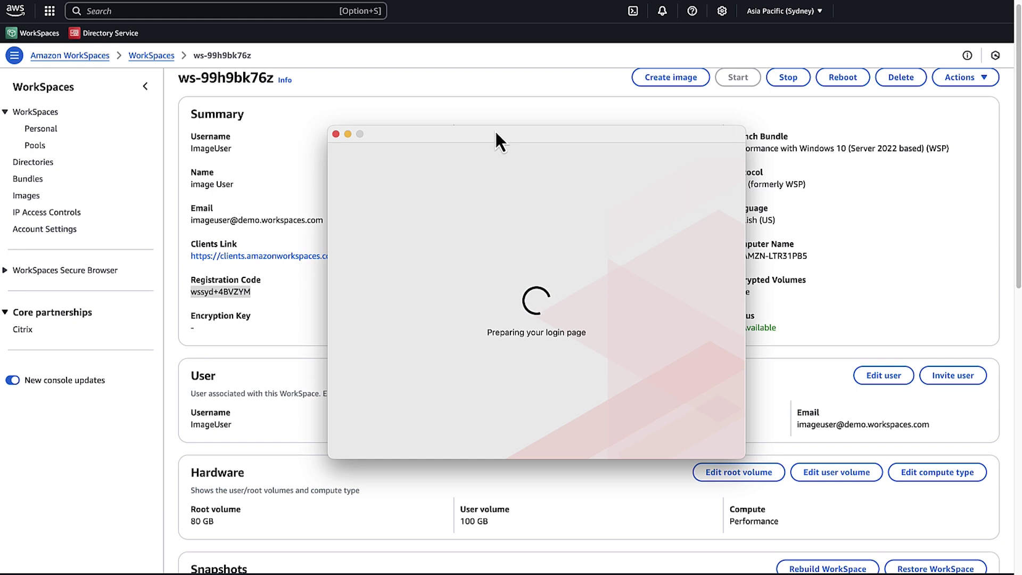
click(451, 261)
text(ImageUser)
key(Tab)
key(super+v)
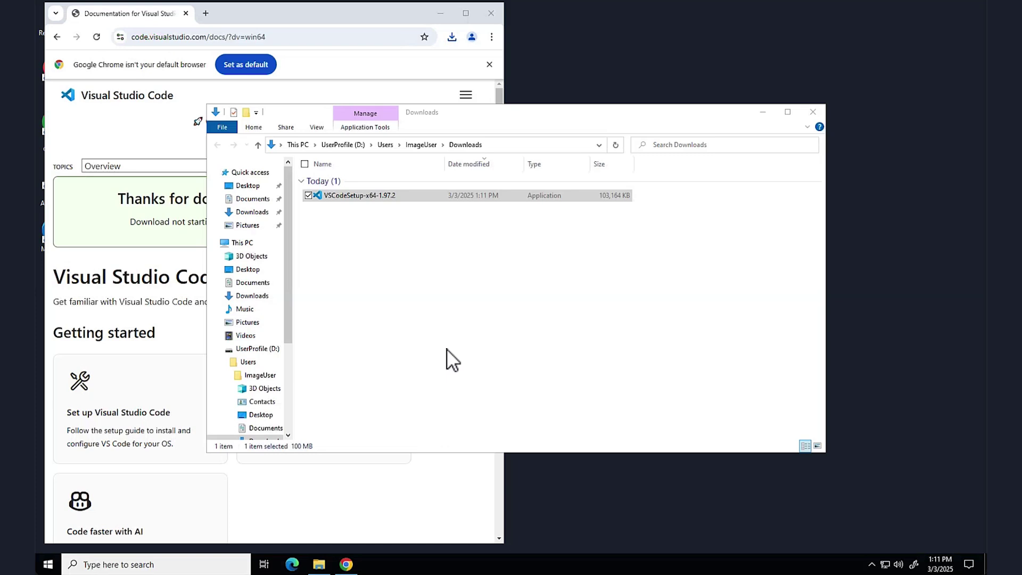
- Accept the VS Code licence and install it with default location, Start Menu folder and tasks
click(435, 355)
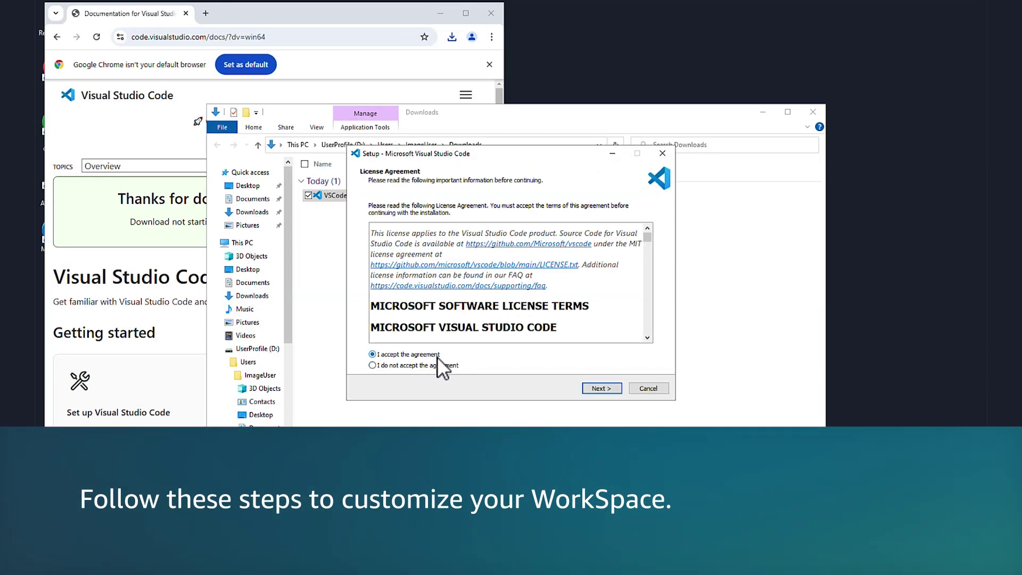
click(602, 388)
click(600, 389)
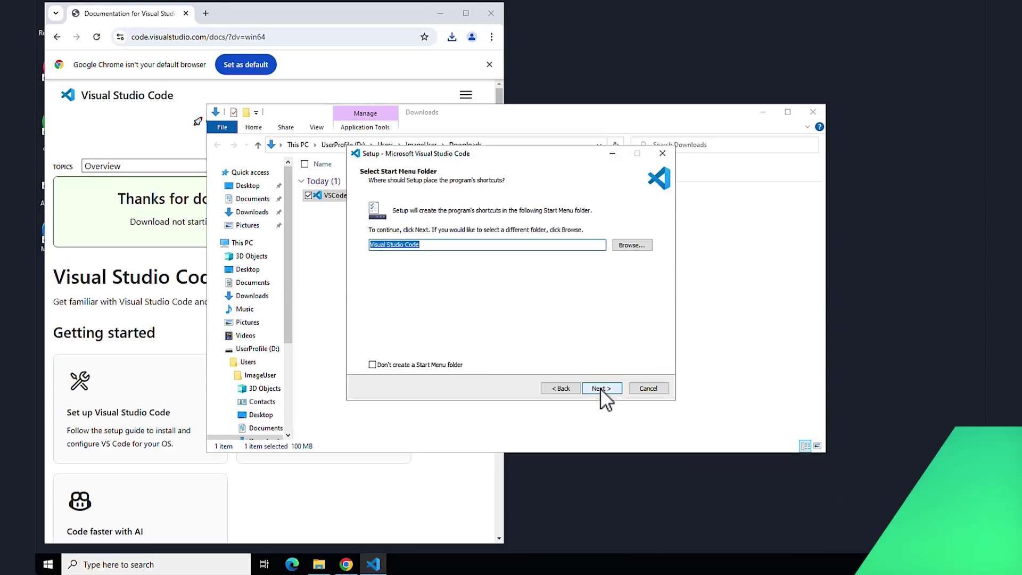
click(600, 388)
click(599, 388)
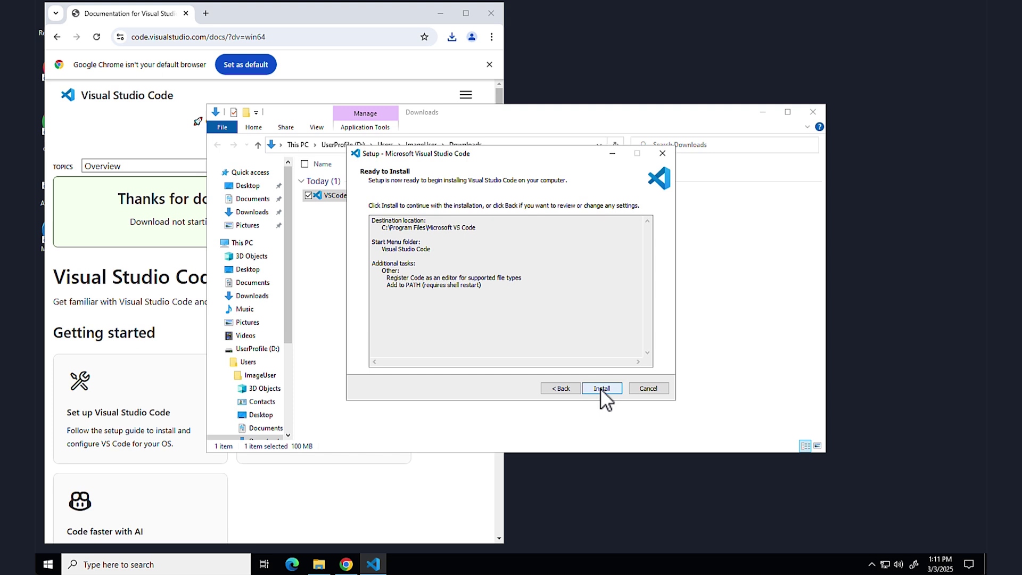
click(599, 388)
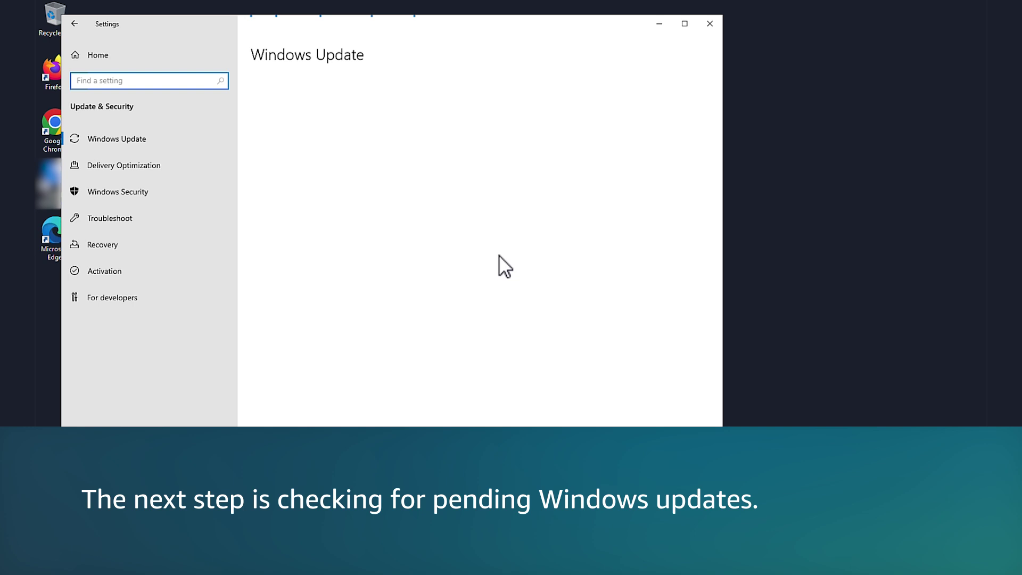
- Check for Windows updates, rerun the Image Checker, and view why Remote Desktop Services fails
click(289, 131)
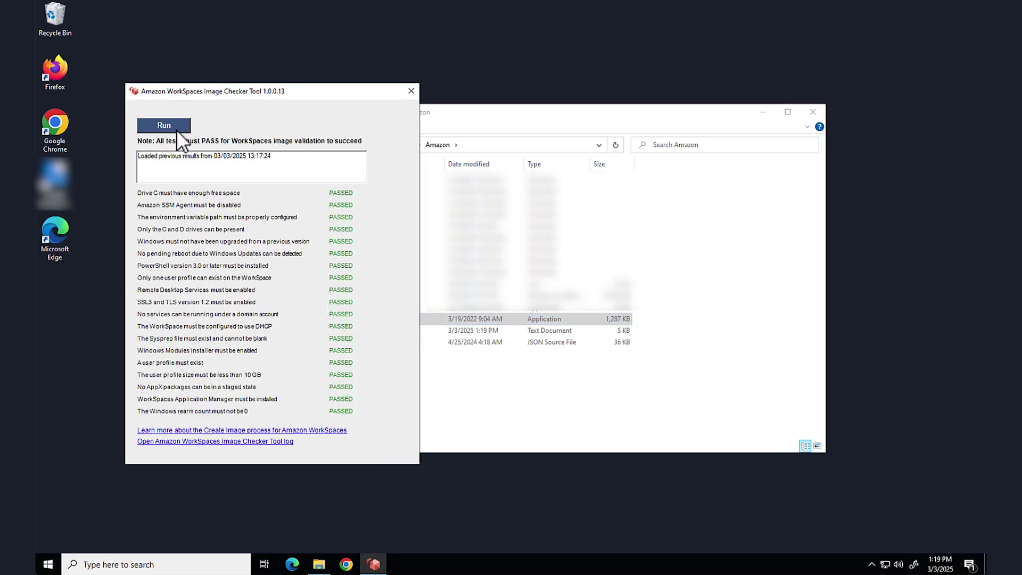
click(177, 130)
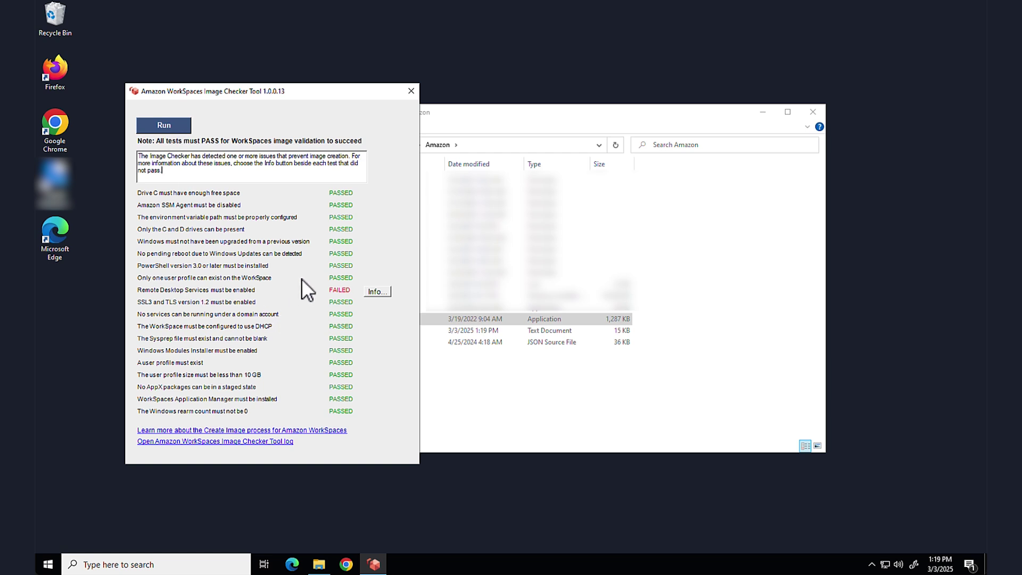
click(377, 291)
click(48, 564)
- Open the Services console and bring up the Remote Desktop Services properties
scroll(162, 478, down, 8)
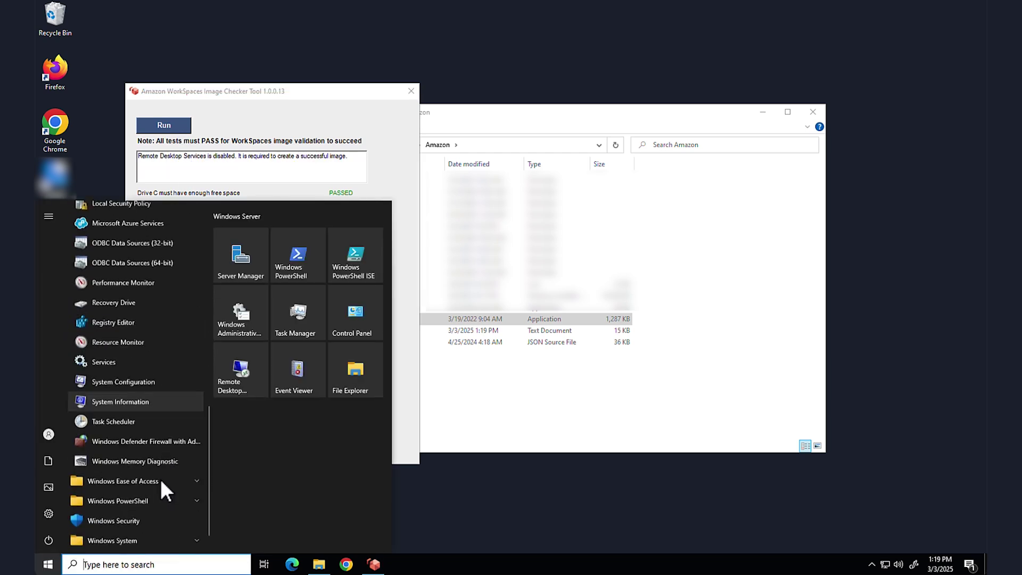
click(126, 357)
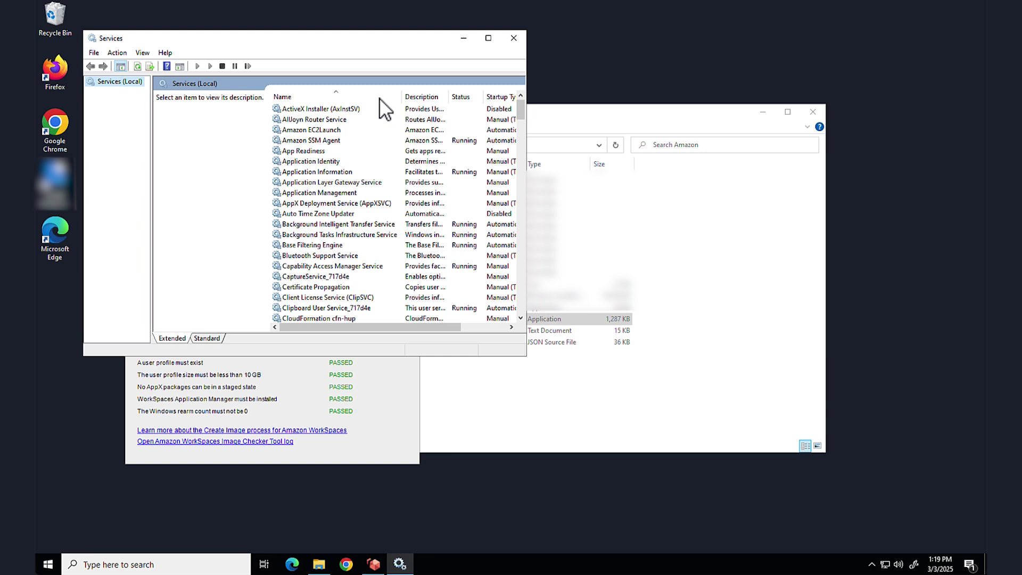
drag(372, 41, 587, 183)
click(541, 326)
text(re)
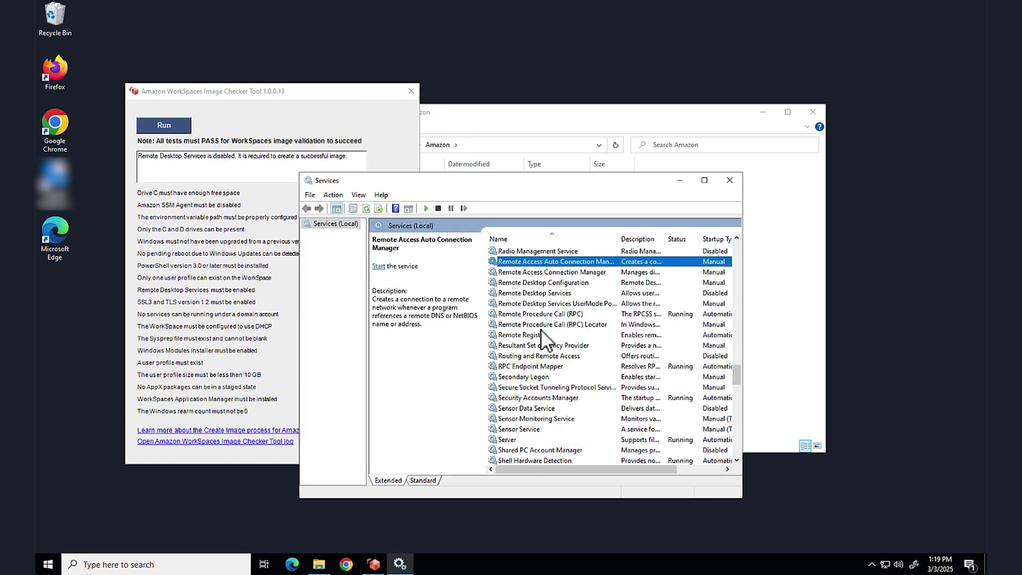
click(555, 293)
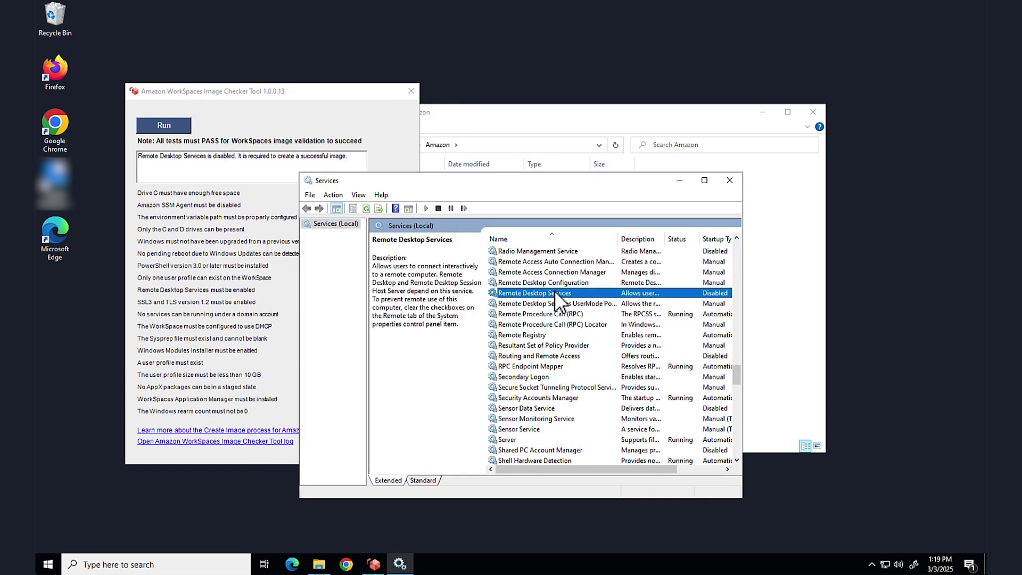
double_click(657, 293)
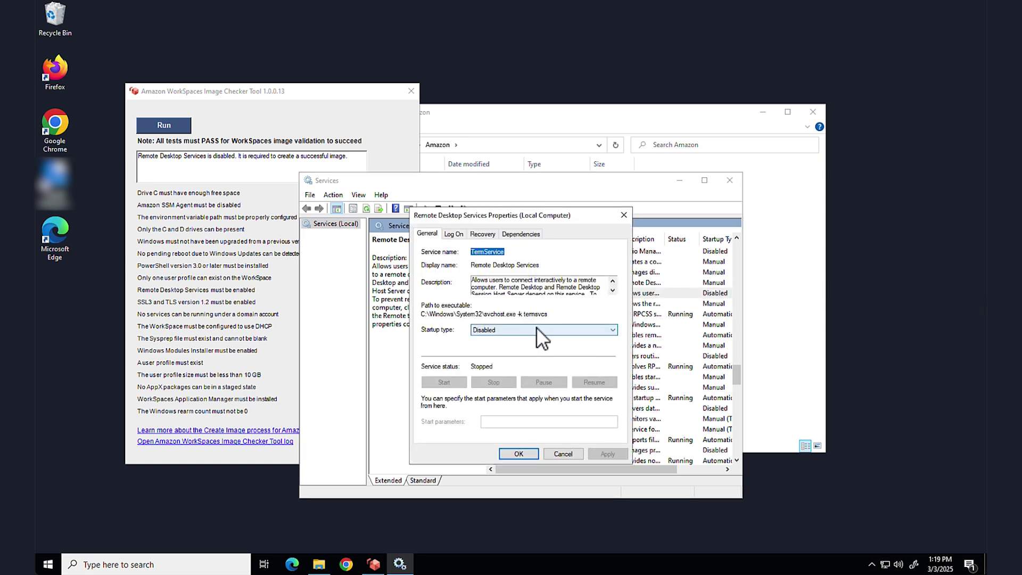
- Set Remote Desktop Services to Automatic, start it, and rerun the Image Checker
click(536, 327)
click(529, 346)
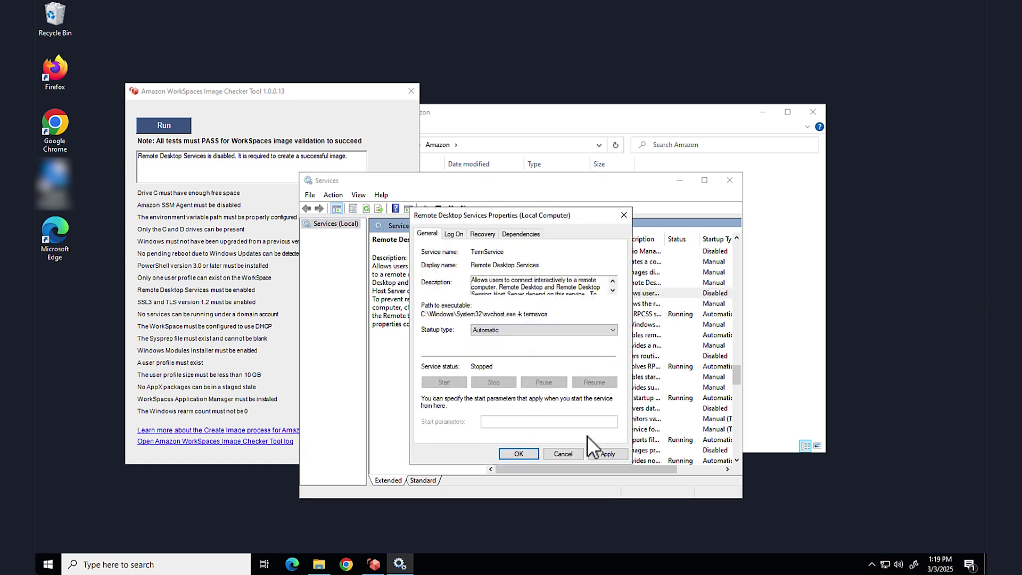
click(607, 454)
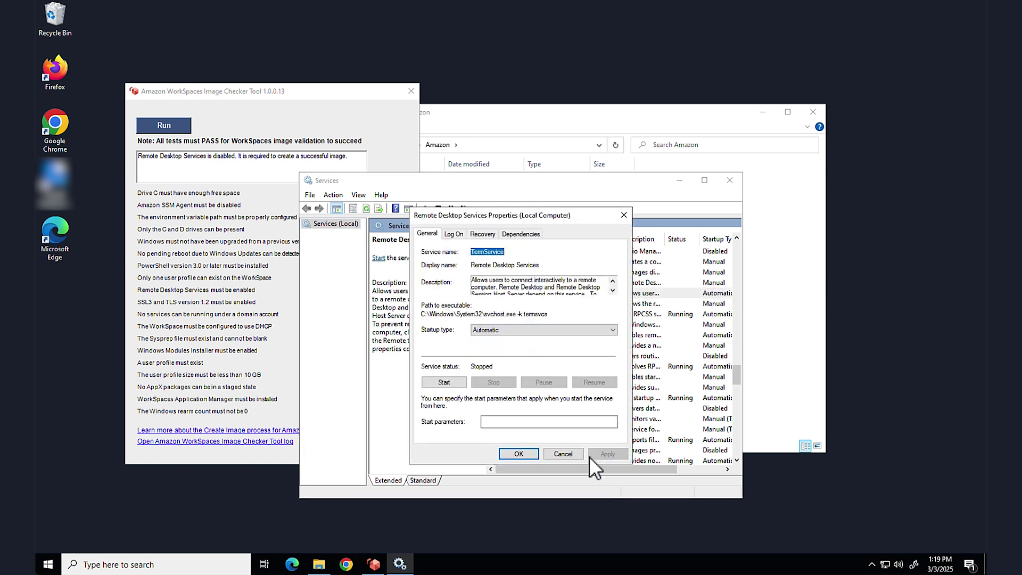
click(444, 383)
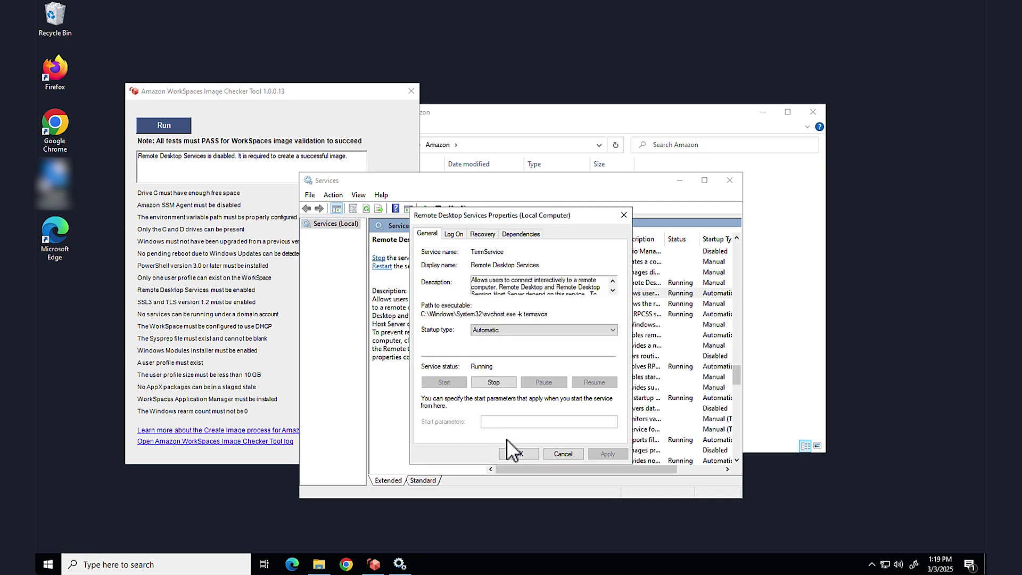
click(517, 454)
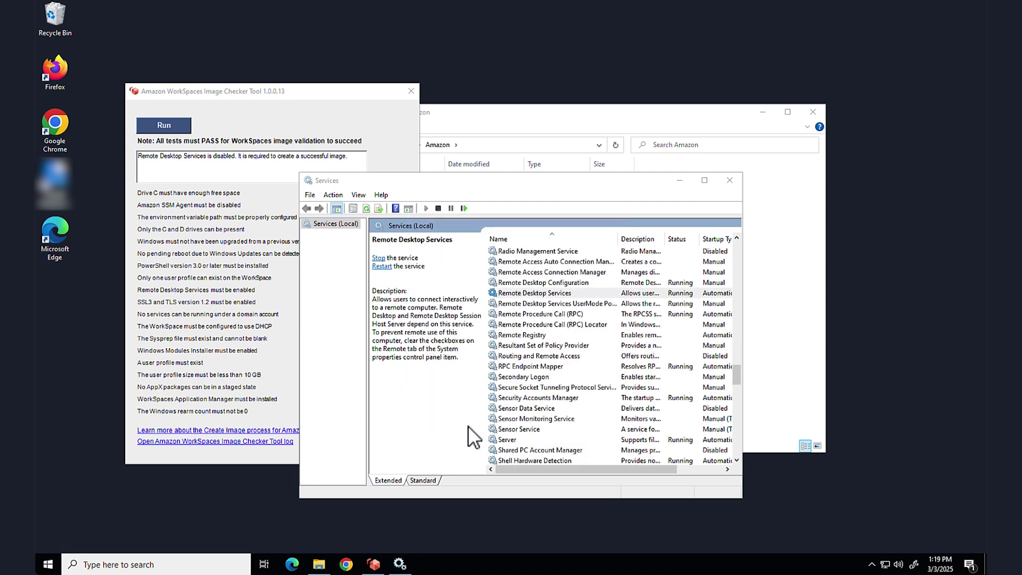
click(164, 130)
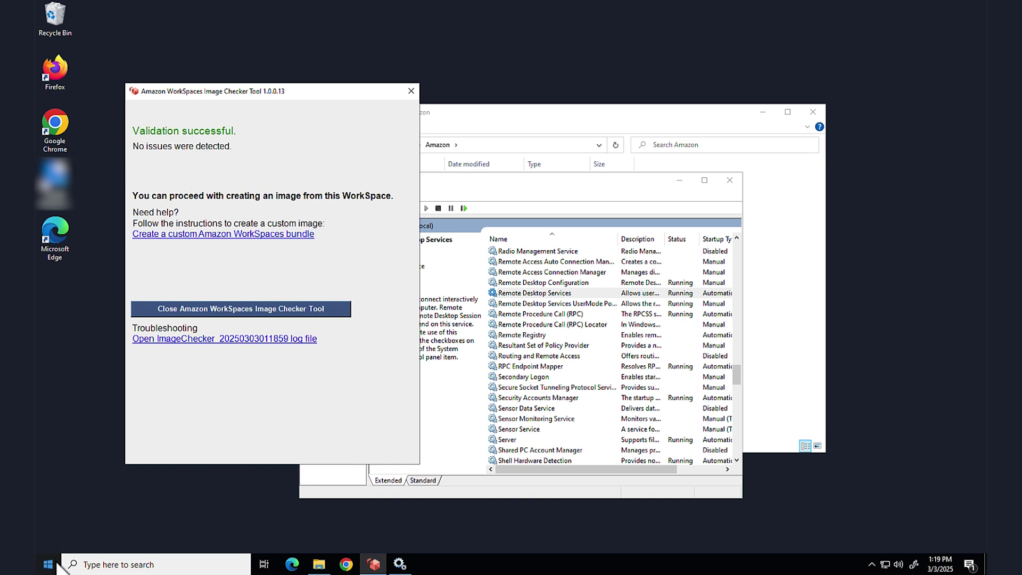
- Restart the WorkSpace, sign back in with the password, and rerun the Image Checker
click(48, 564)
click(56, 535)
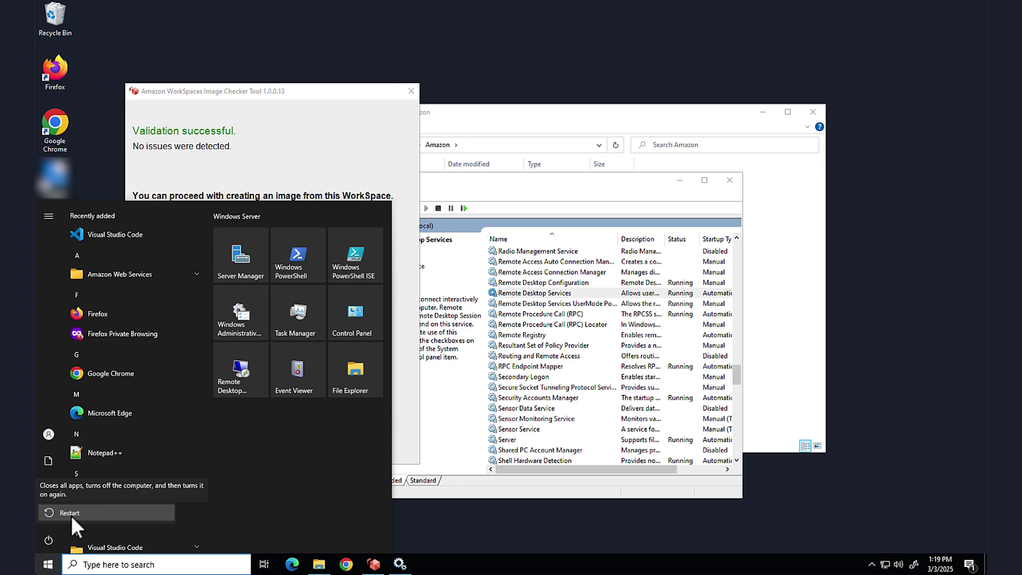
click(71, 514)
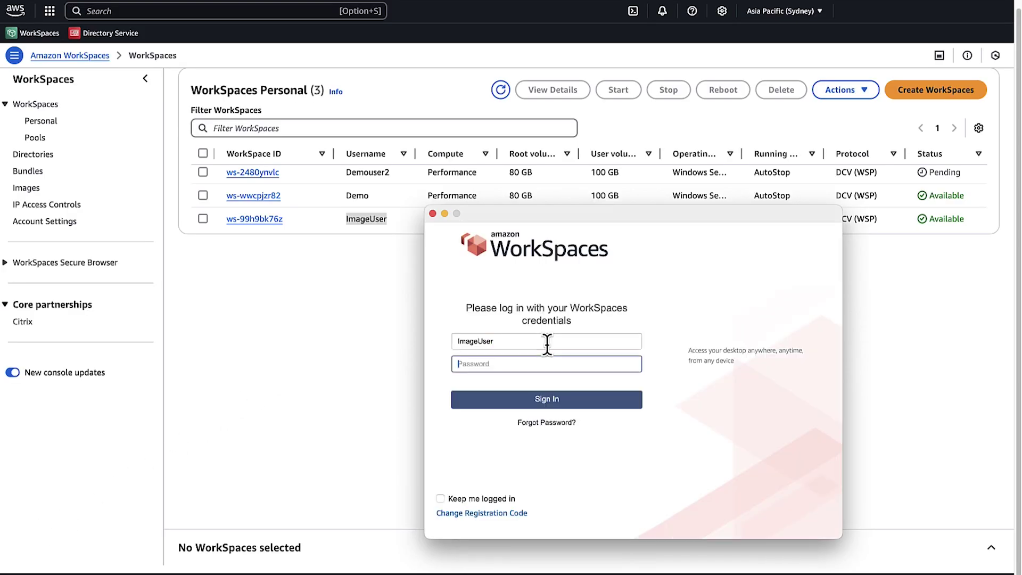
key(super+v)
key(Return)
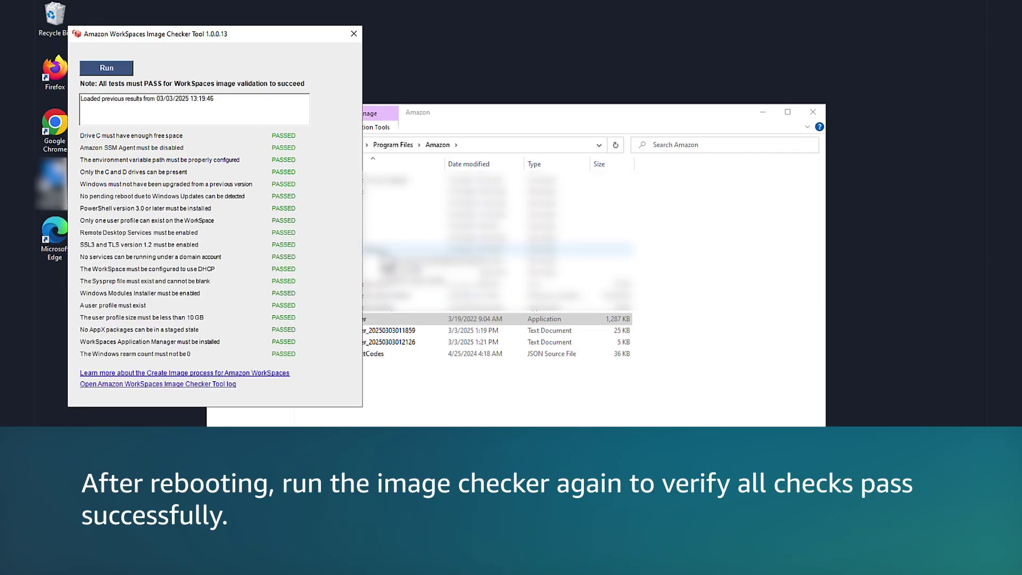
click(117, 69)
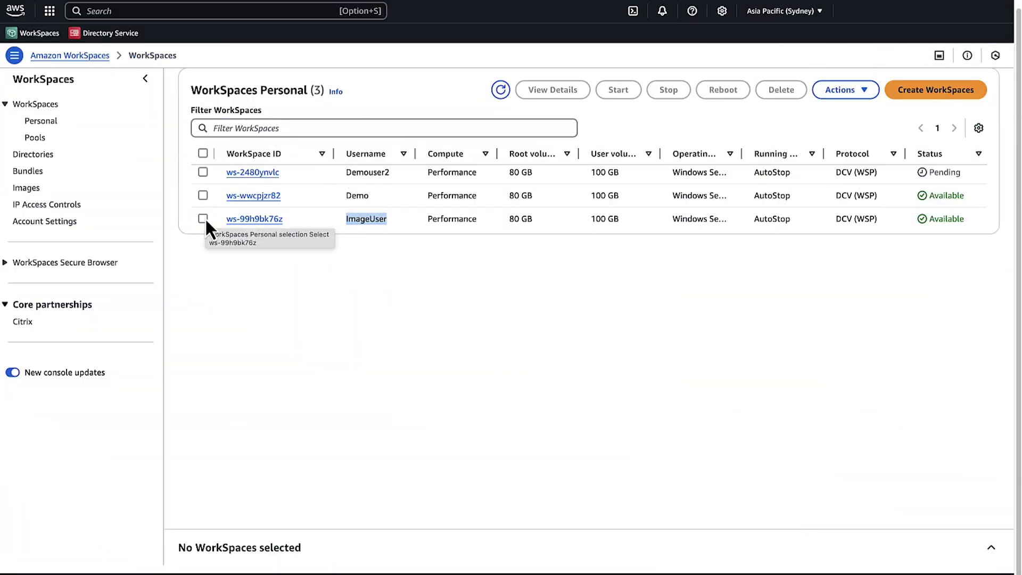
- Create image Corp-Image-v2 with description Corporate-image-v2 from WorkSpace ws-99h9bk76z
click(204, 219)
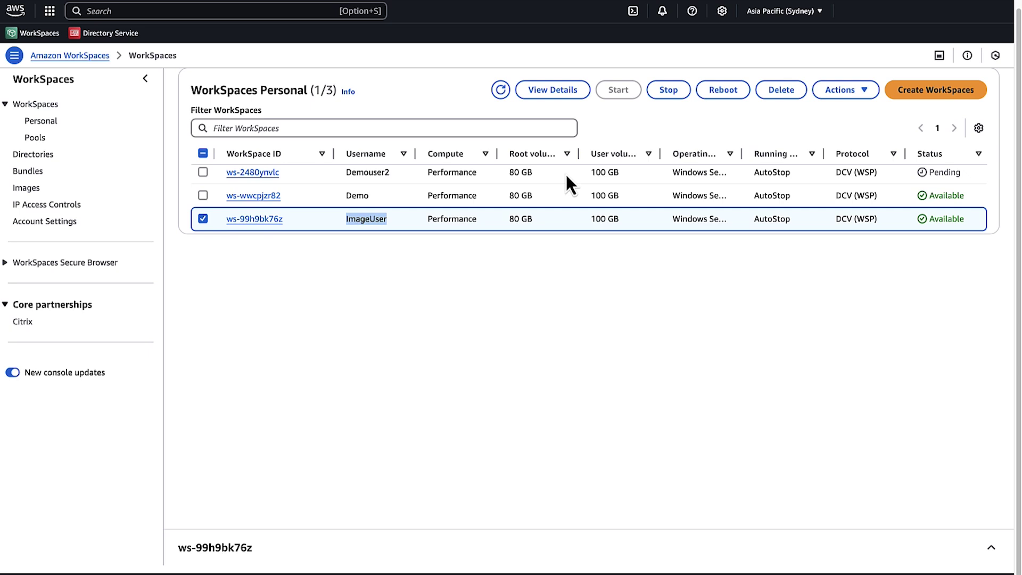
click(852, 92)
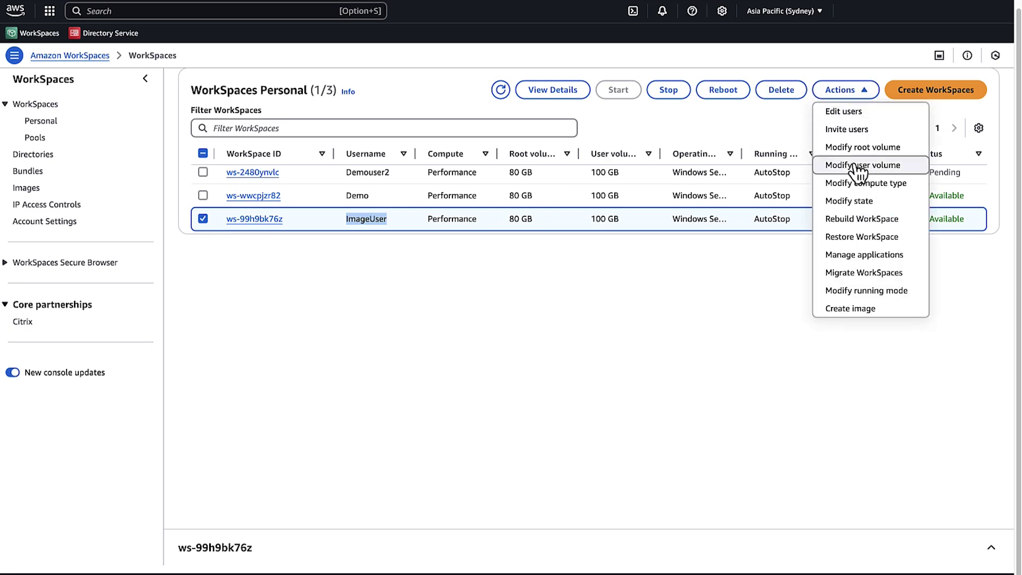
click(868, 309)
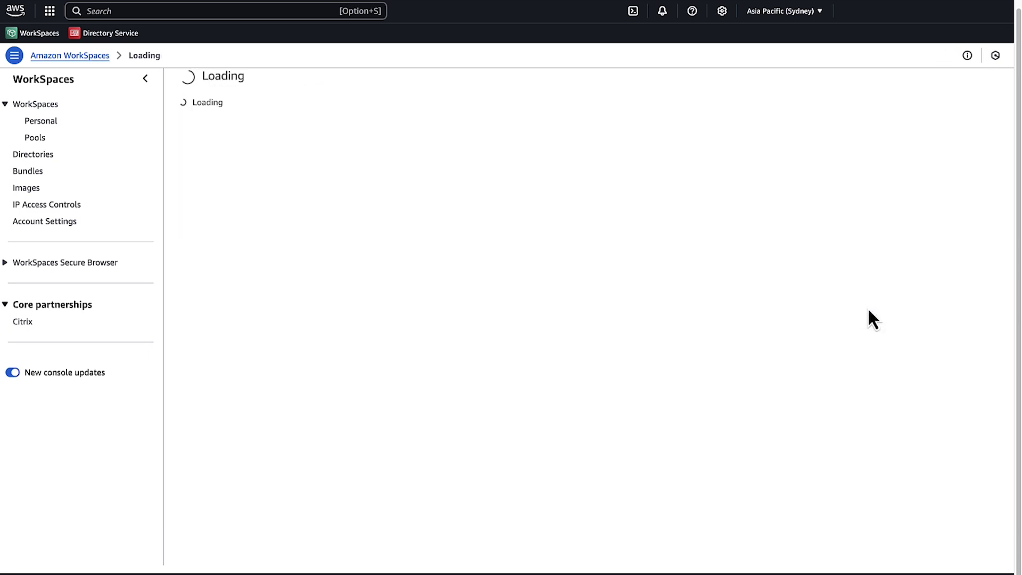
click(646, 226)
text(Corp-Image-v2)
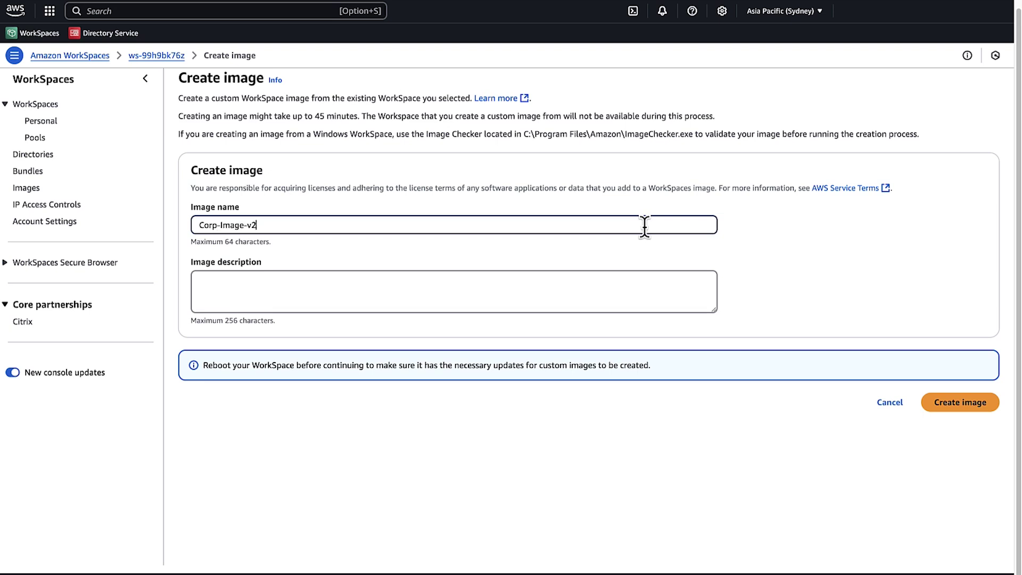
key(Tab)
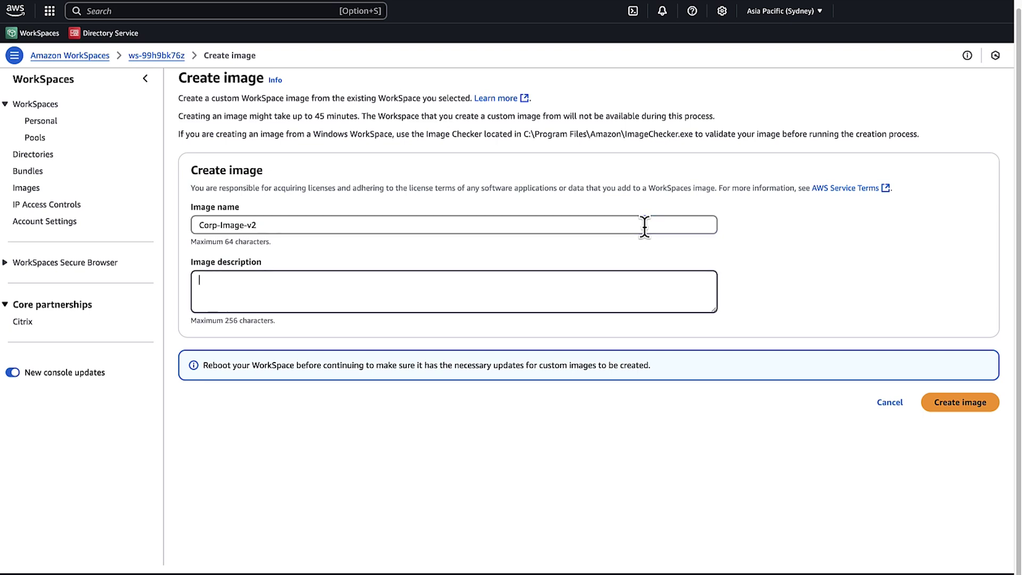
text(Corporate-image-v2)
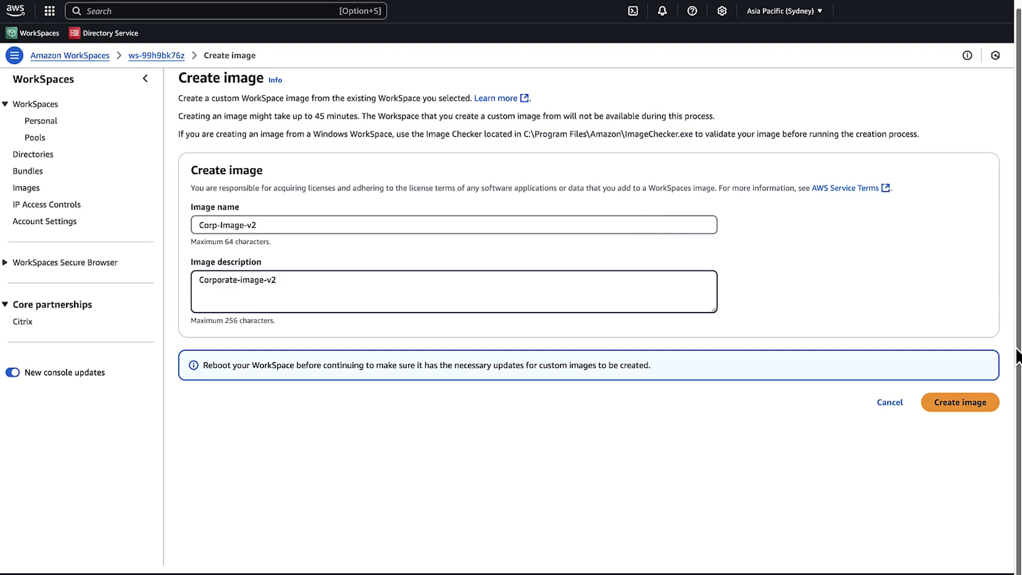
click(976, 402)
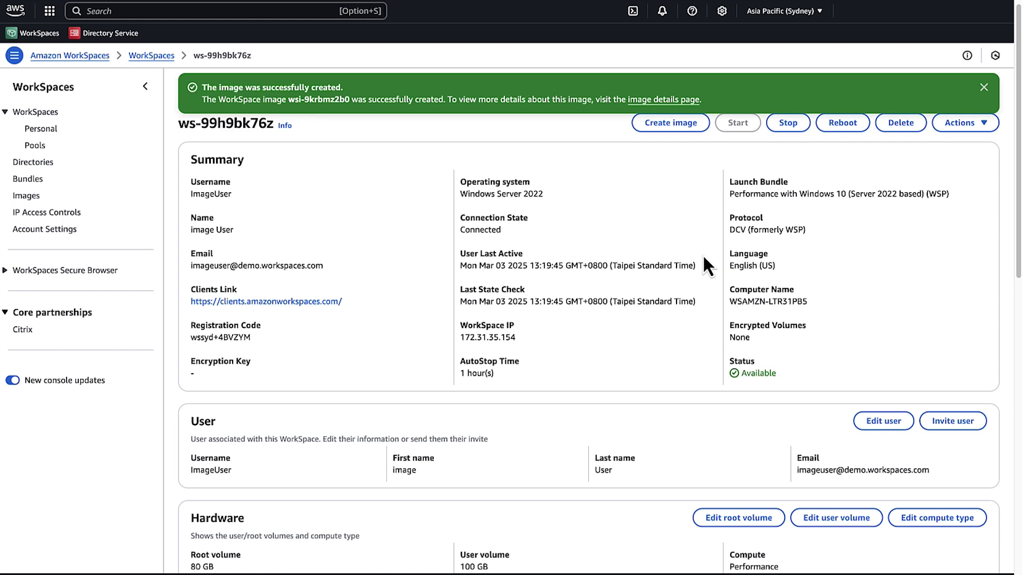
- Open the Images list and view Corp-Image-v2's details, pending at 25%
click(33, 196)
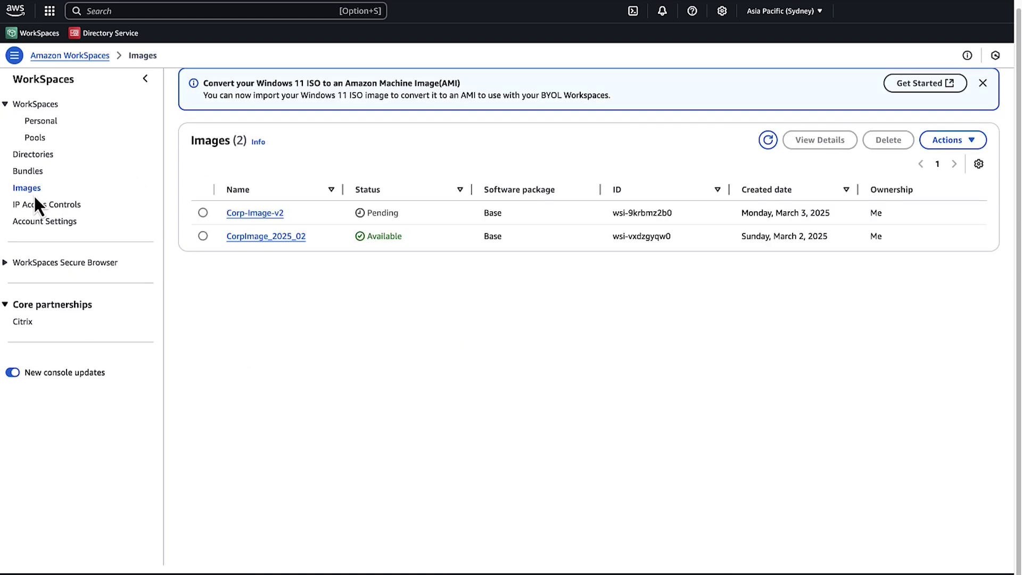
click(255, 214)
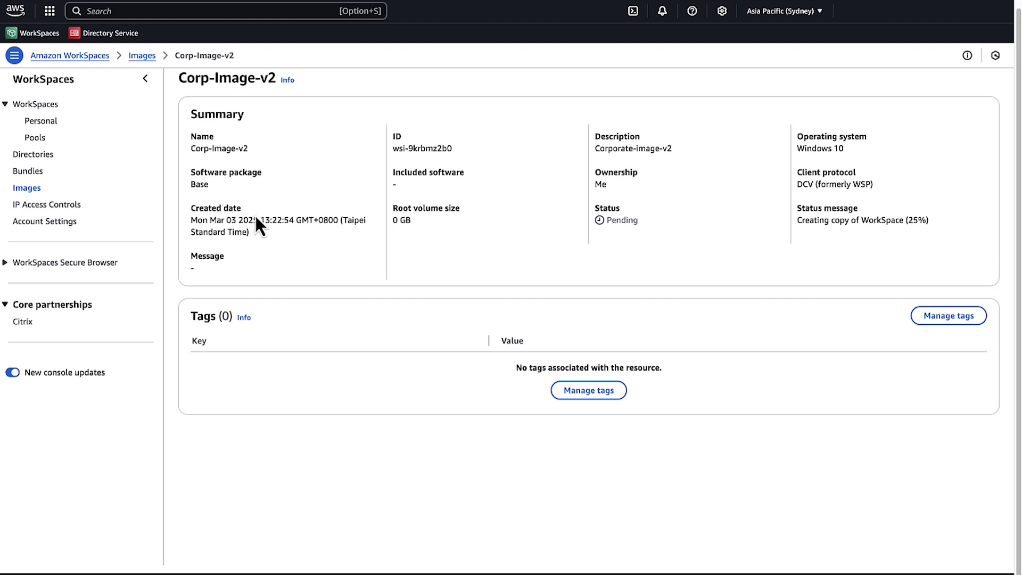
- Set CorpImage_2025_02 as the source image of bundle CORP_Bundle_External_users
click(20, 173)
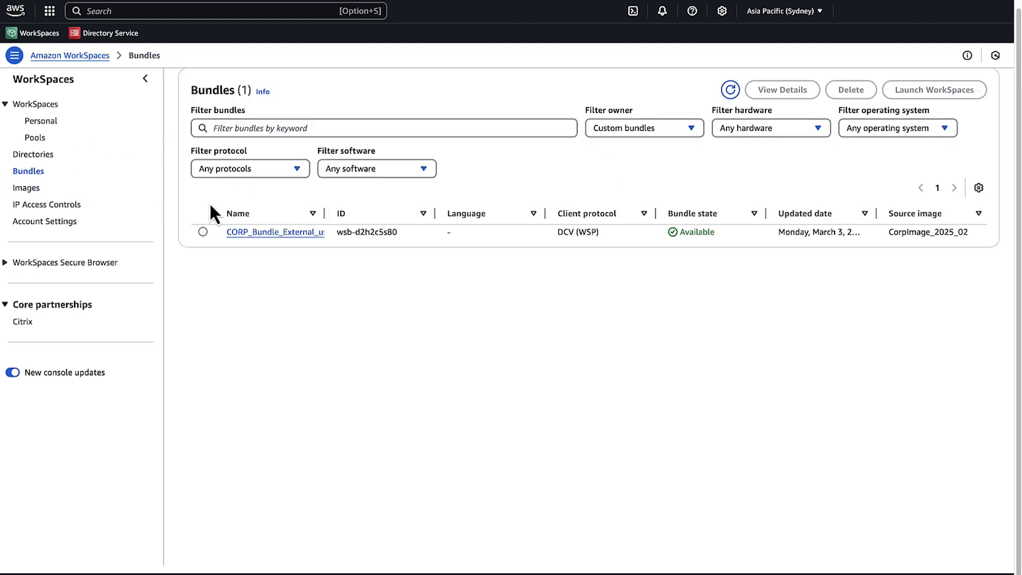
click(255, 234)
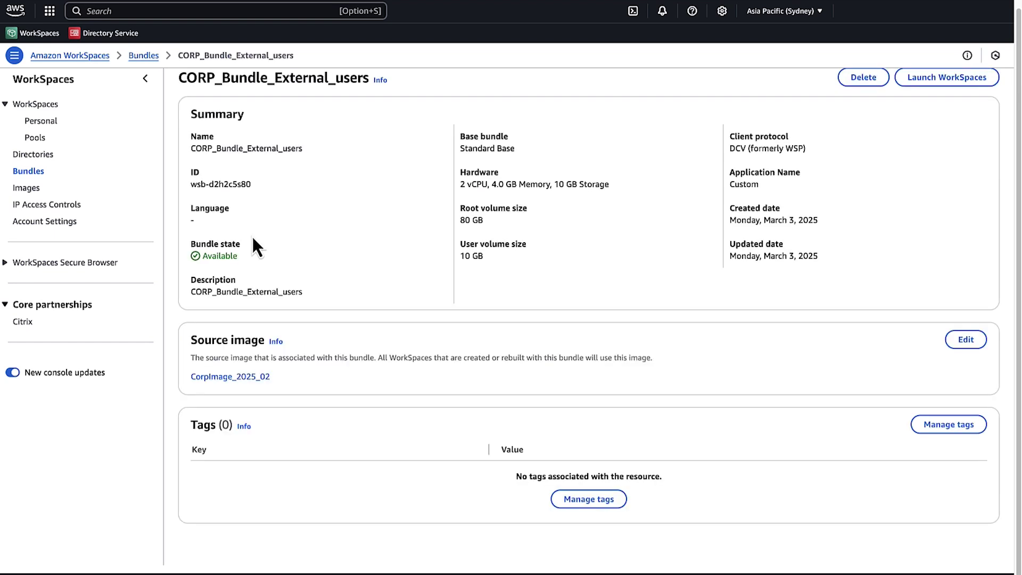
click(965, 341)
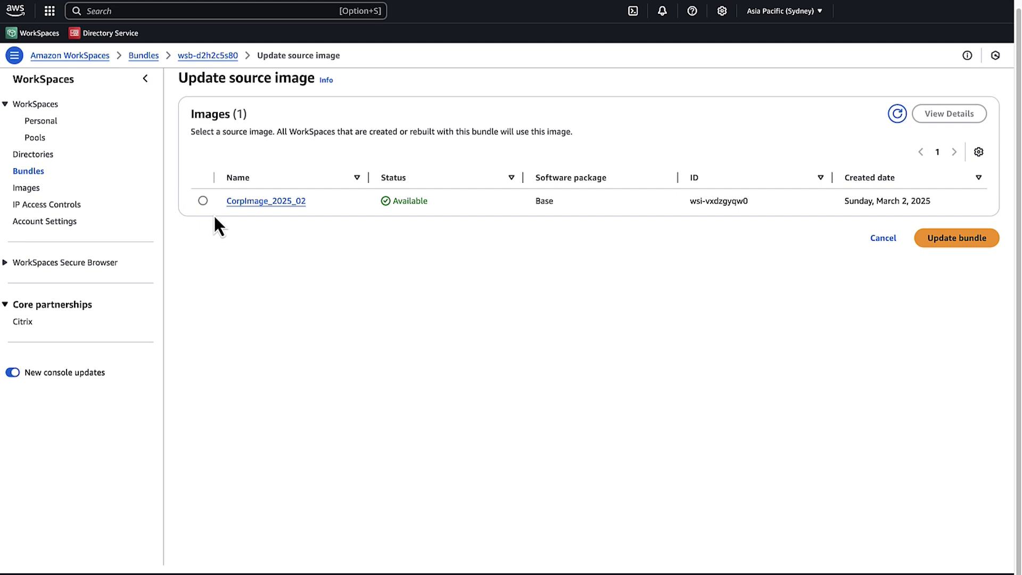
click(202, 201)
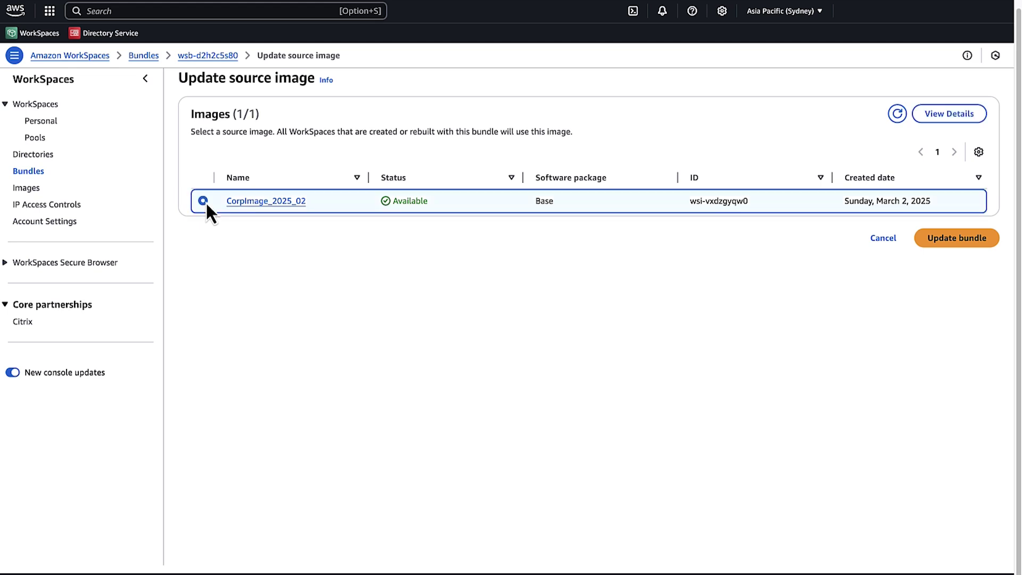
click(958, 239)
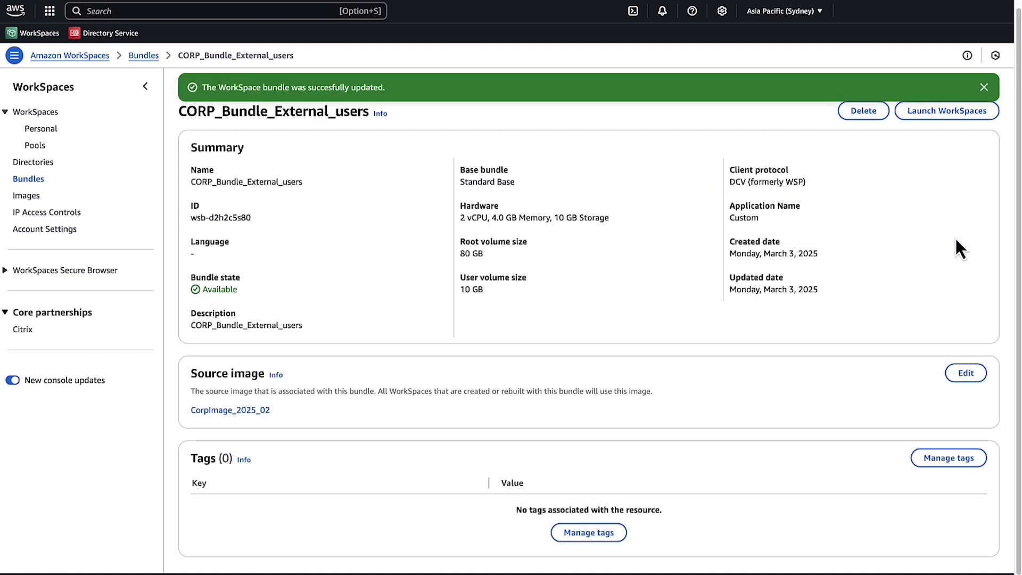
- Start a manual Personal WorkSpace setup and pick custom bundle CORP_Bundle_External_users
click(43, 129)
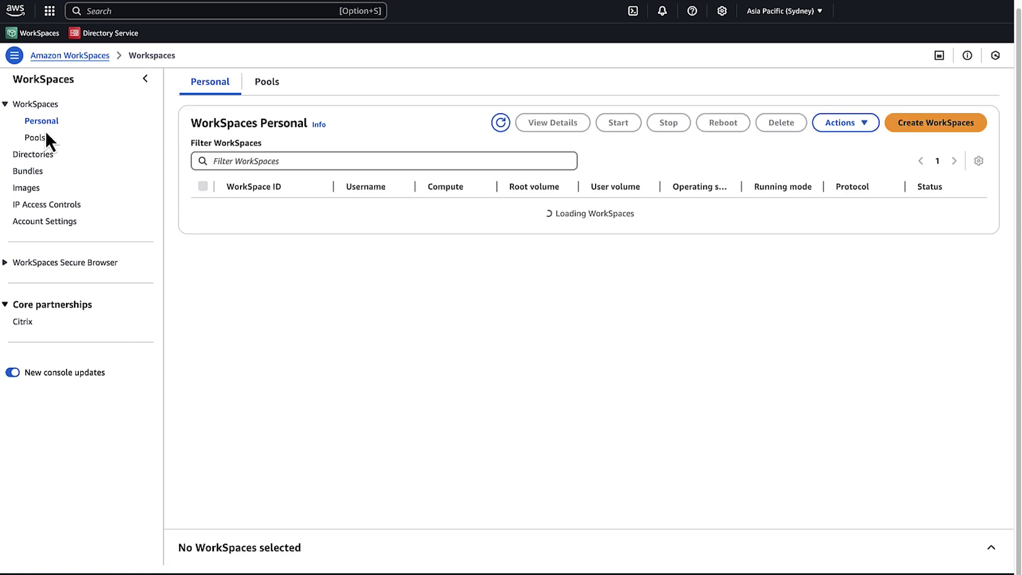
click(921, 128)
click(761, 156)
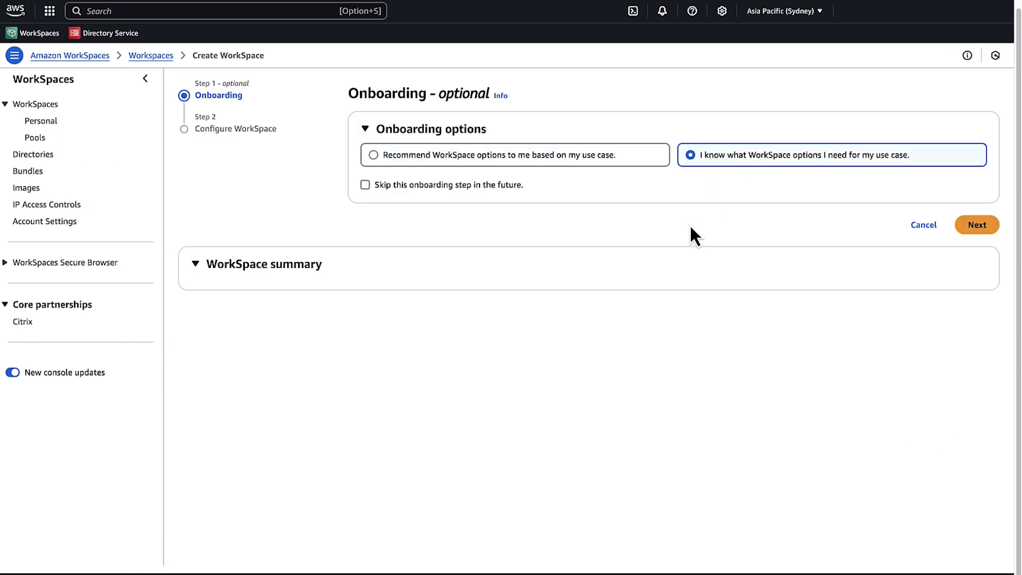
click(970, 229)
click(497, 365)
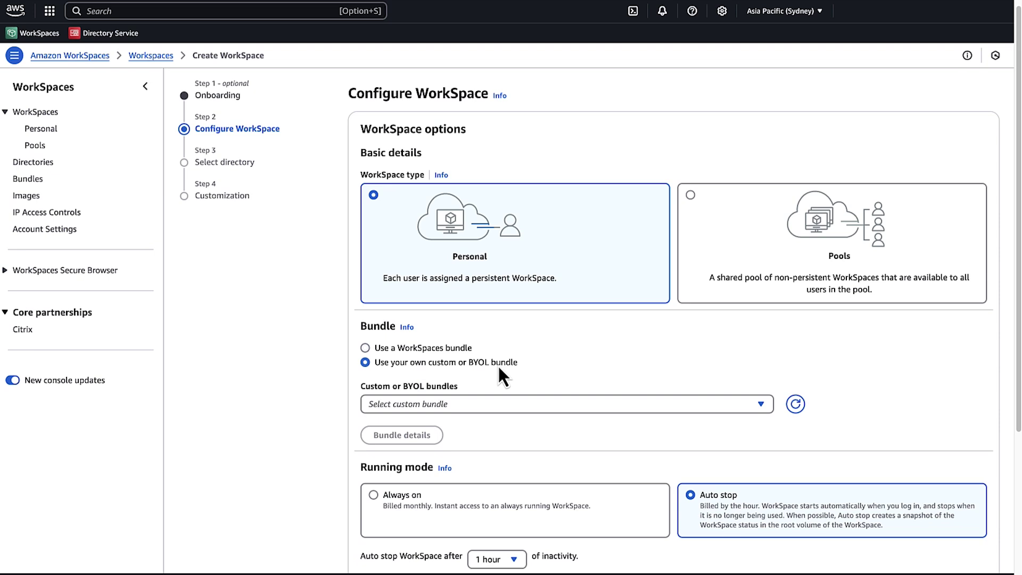
click(498, 403)
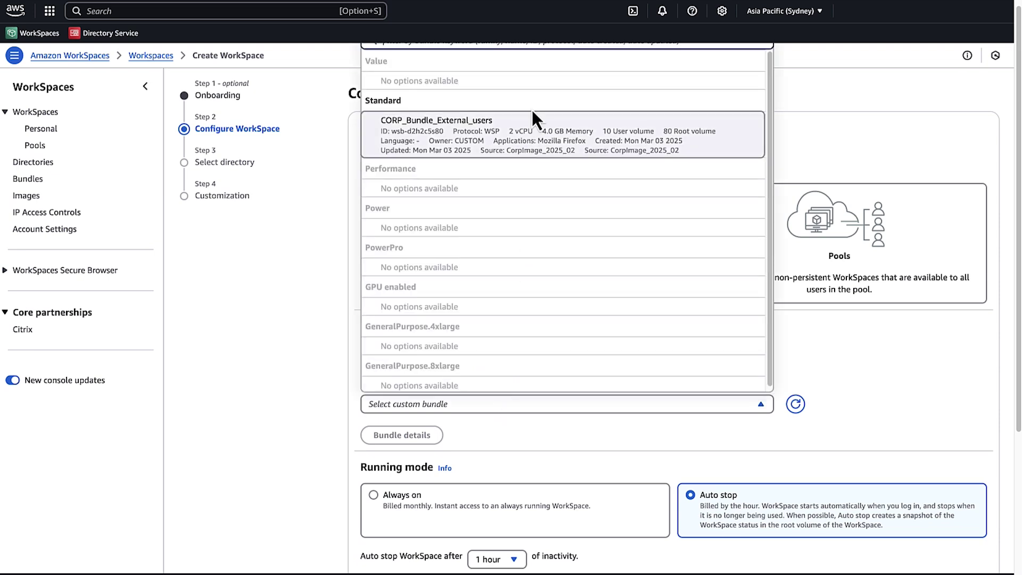
click(530, 136)
scroll(746, 362, down, 1)
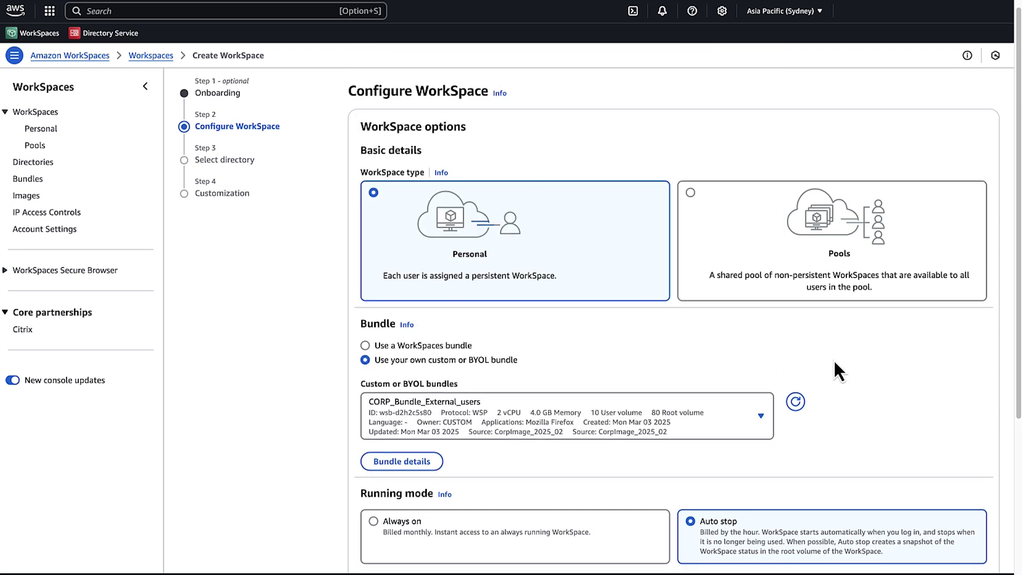
scroll(834, 363, down, 3)
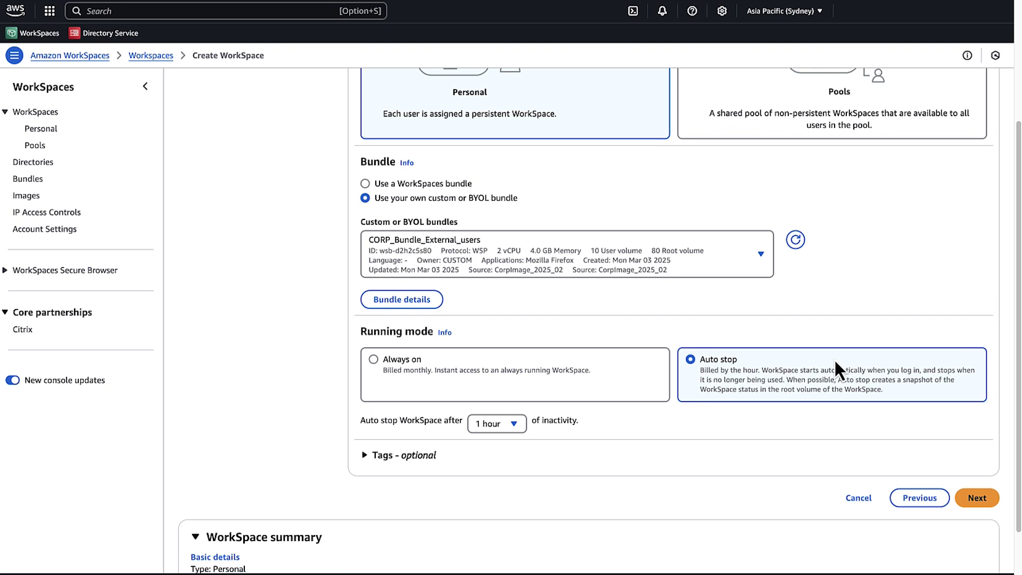